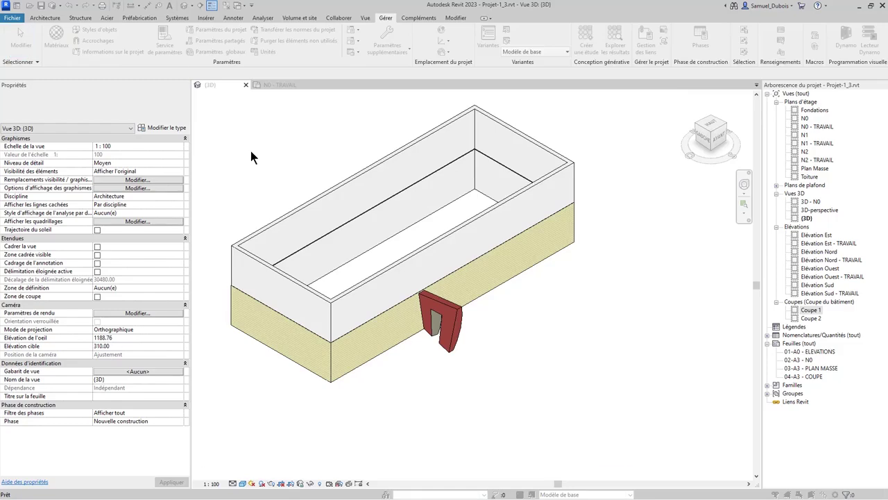
- Open the material browser and search the materials for "carrel"
{"action": "key", "text": "m"}
{"action": "key", "text": "a"}
{"action": "key", "text": "t"}
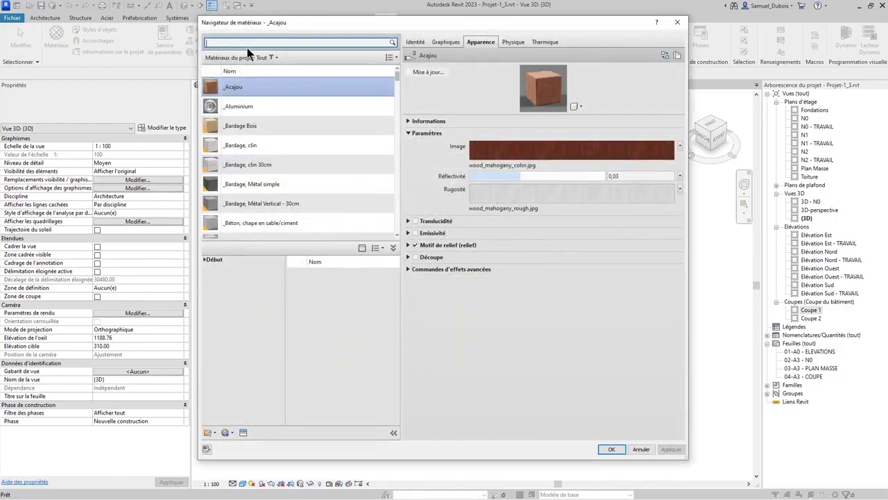
{"action": "left_click_drag", "start_coordinate": [238, 28], "coordinate": [251, 25]}
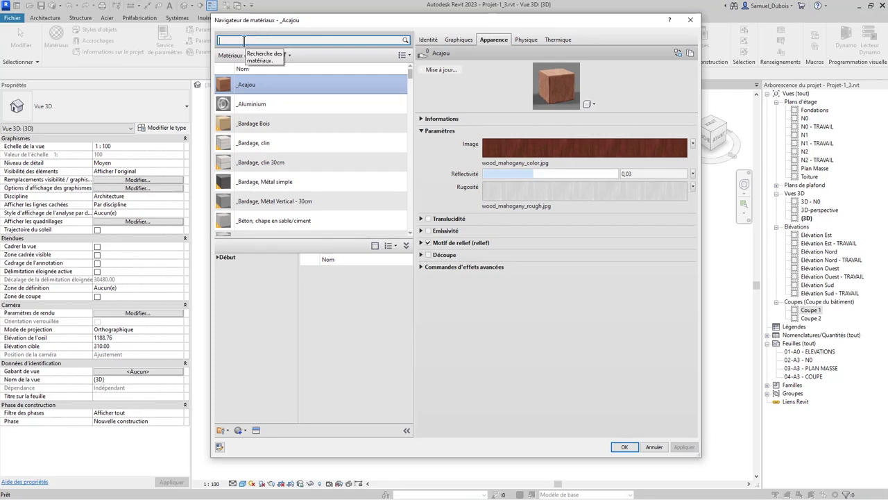
{"action": "left_click", "coordinate": [244, 40]}
{"action": "type", "text": "carrel"}
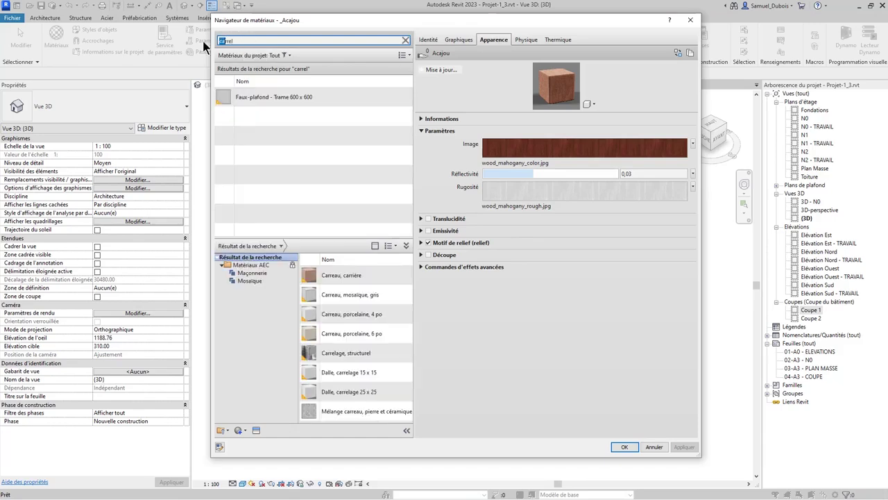
- Add the library materials Carreau, carrière; Carreau, mosaïque, gris; and Carreau, porcelaine, 6 po to the project
{"action": "mouse_move", "coordinate": [374, 275]}
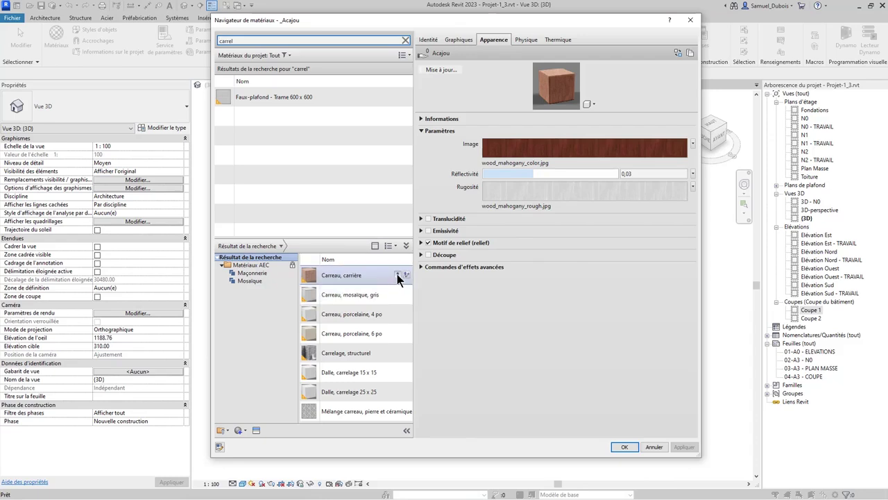
{"action": "left_click", "coordinate": [397, 276]}
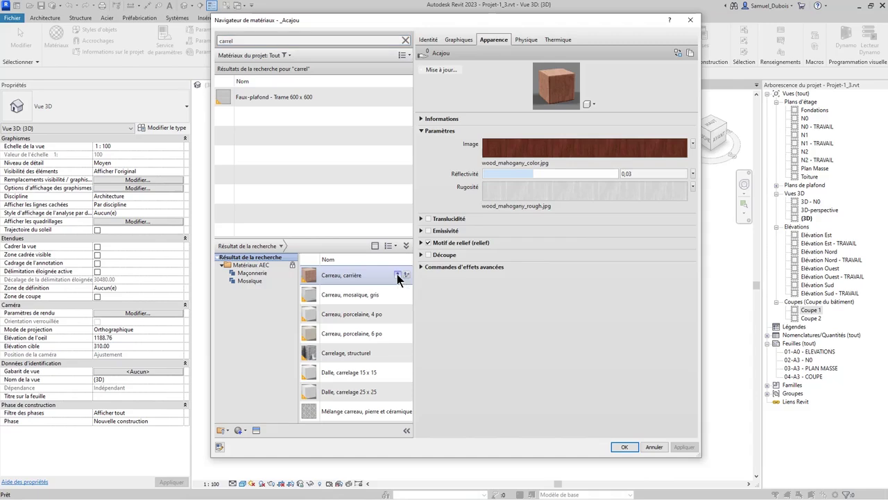
{"action": "left_click", "coordinate": [396, 294]}
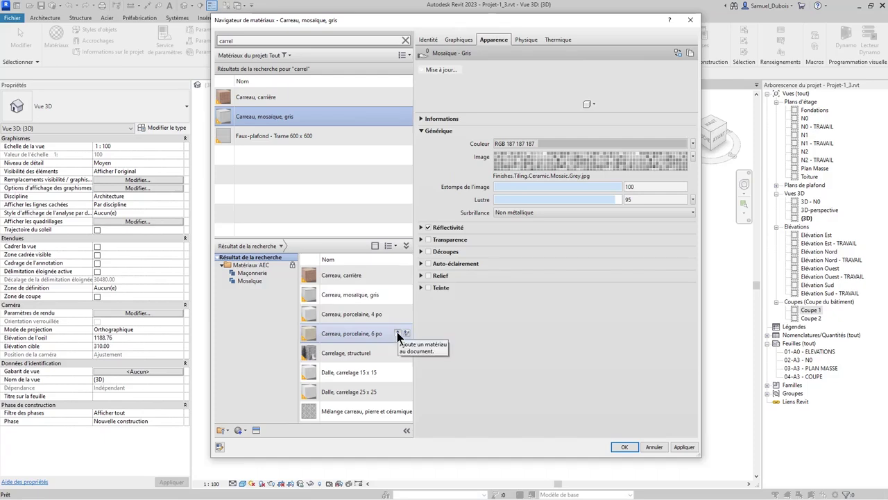
{"action": "left_click", "coordinate": [397, 333]}
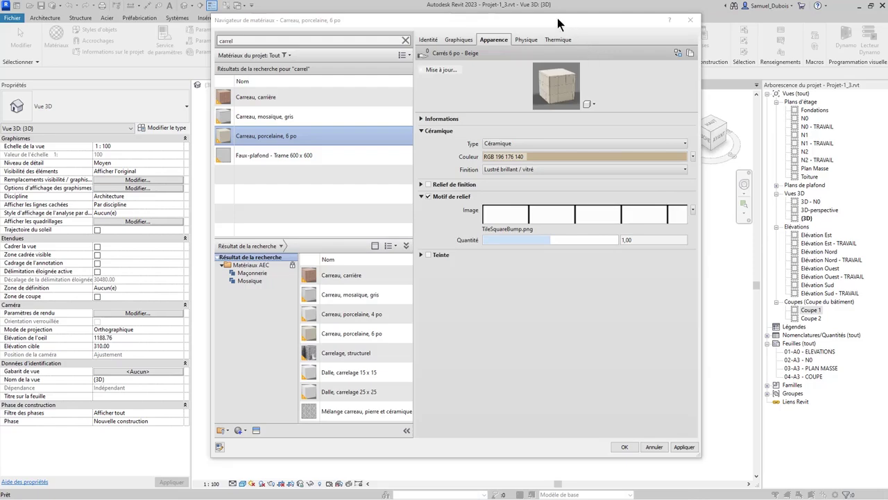
- Enlarge the appearance preview of Carreau, porcelaine, 6 po and set its relief pattern image's sample size to 80 cm
{"action": "left_click_drag", "start_coordinate": [559, 25], "coordinate": [542, 15]}
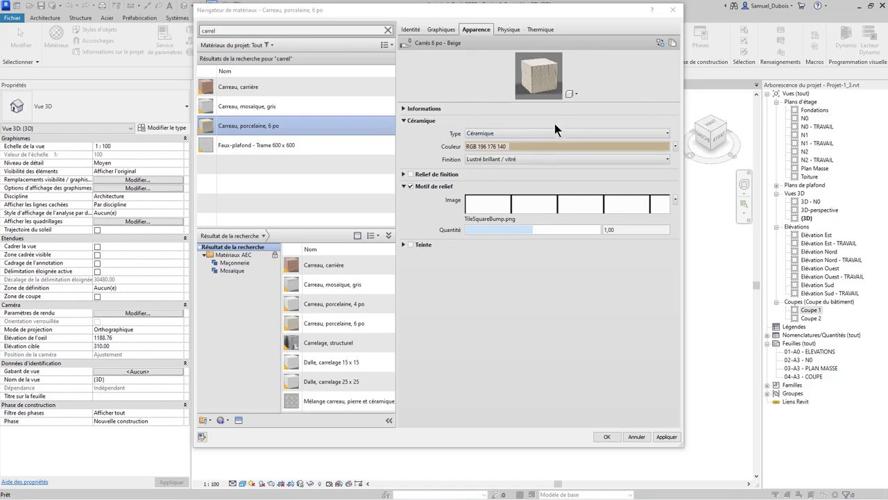
{"action": "left_click_drag", "start_coordinate": [549, 104], "coordinate": [507, 194]}
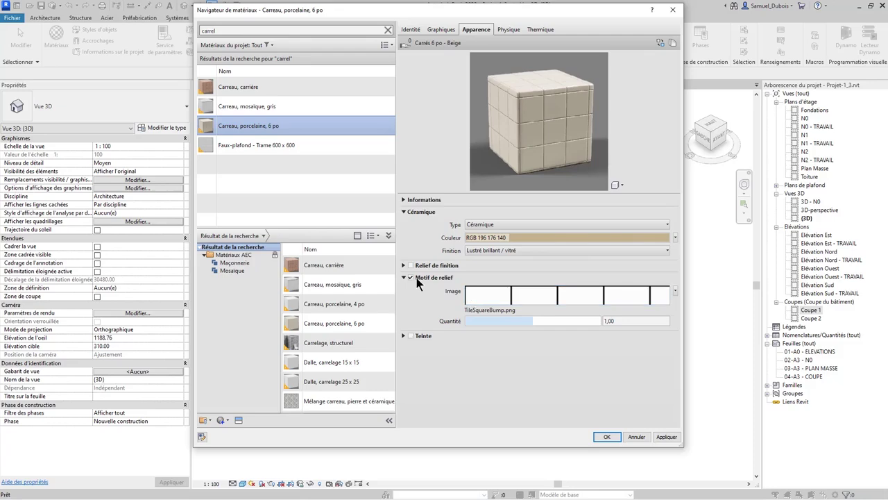
{"action": "left_click", "coordinate": [513, 298]}
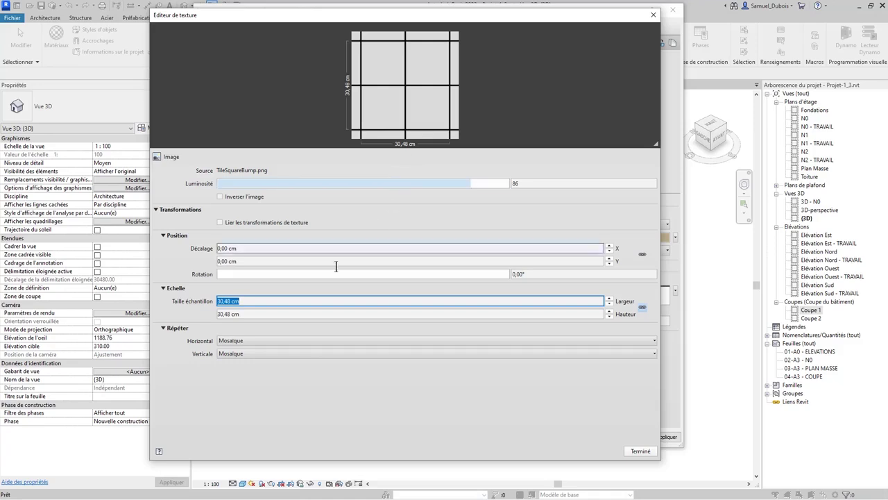
{"action": "left_click_drag", "start_coordinate": [262, 299], "coordinate": [216, 301]}
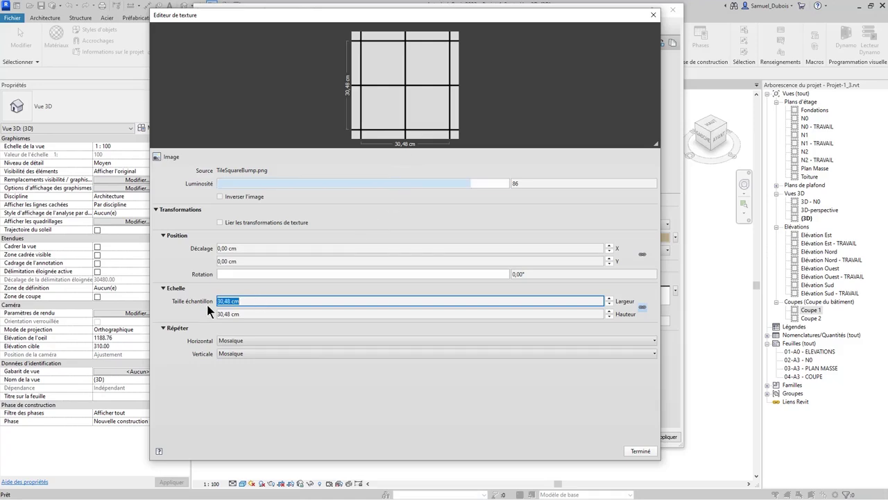
{"action": "type", "text": "80"}
{"action": "key", "text": "Tab"}
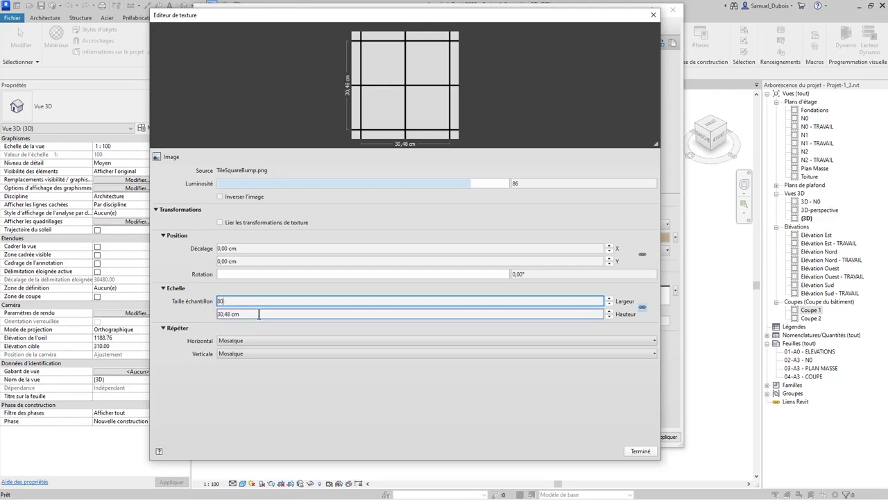
{"action": "left_click", "coordinate": [639, 452]}
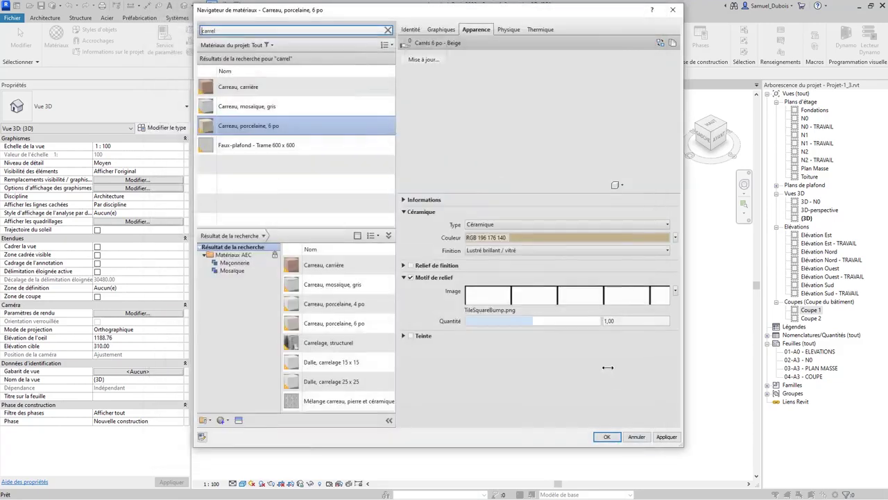
- Make the shading of Carreau, porcelaine, 6 po use the render appearance and check its ceramic color
{"action": "left_click", "coordinate": [445, 32]}
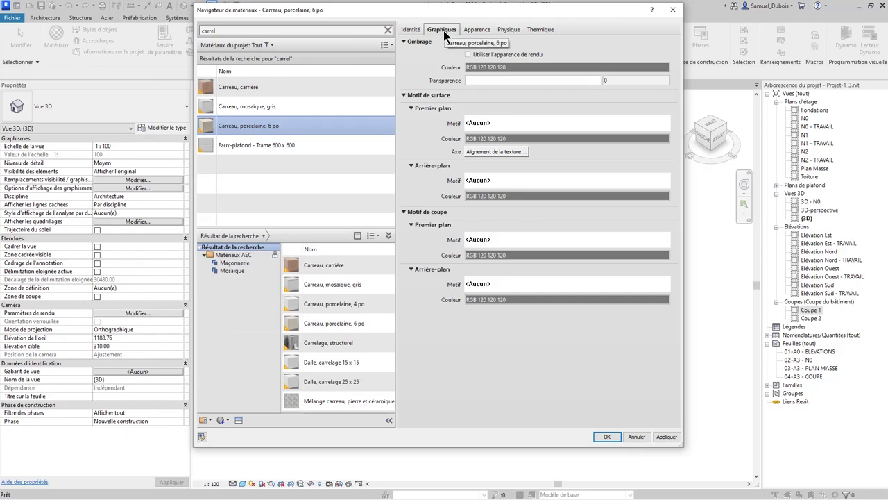
{"action": "left_click", "coordinate": [477, 55]}
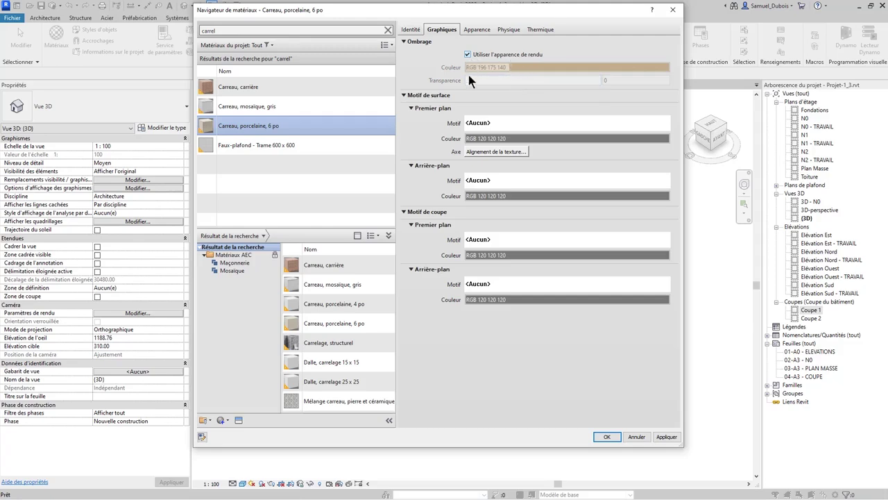
{"action": "left_click", "coordinate": [481, 29]}
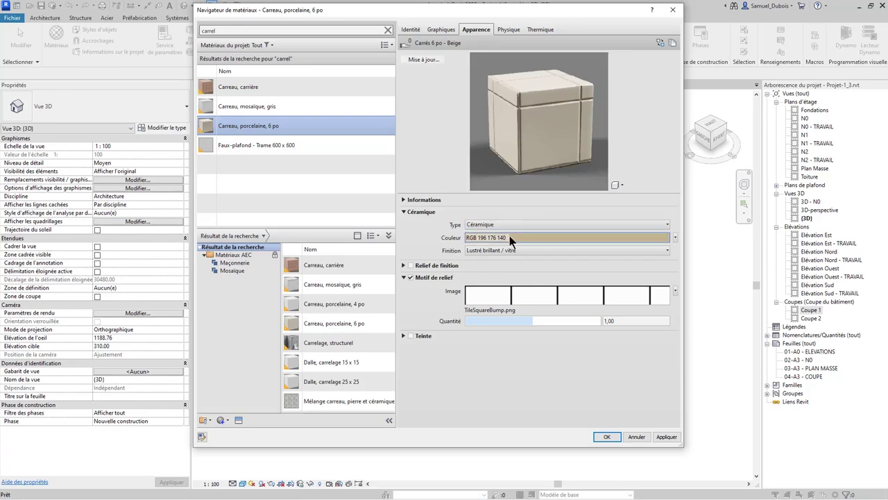
{"action": "left_click", "coordinate": [442, 31]}
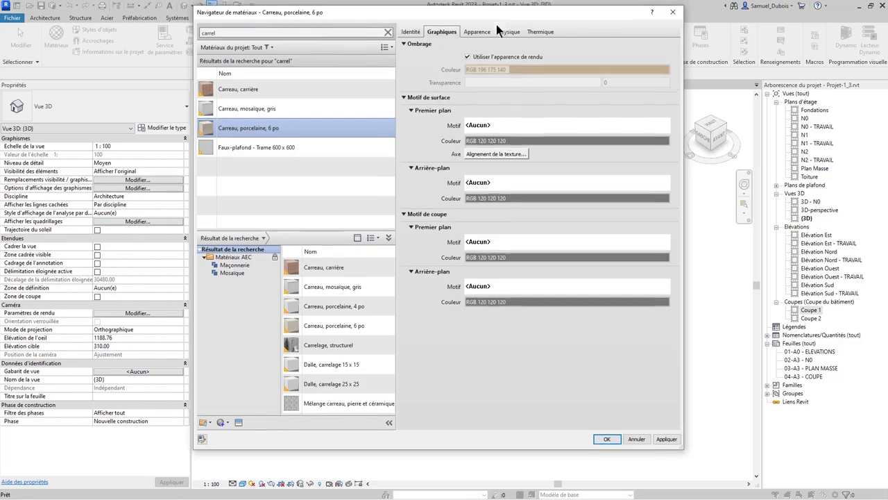
- Duplicate the 60 x 60 cm model fill pattern while choosing the porcelain tile's foreground surface pattern
{"action": "left_click_drag", "start_coordinate": [496, 20], "coordinate": [496, 36]}
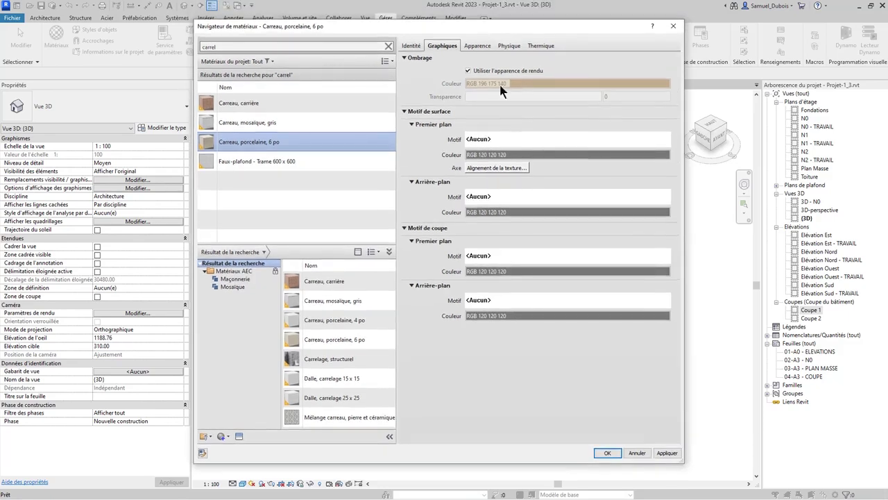
{"action": "left_click", "coordinate": [489, 139]}
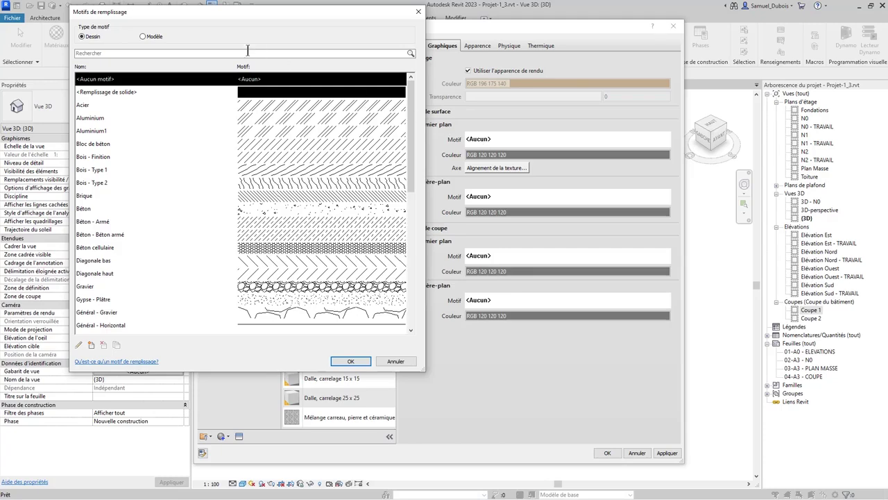
{"action": "left_click", "coordinate": [153, 37]}
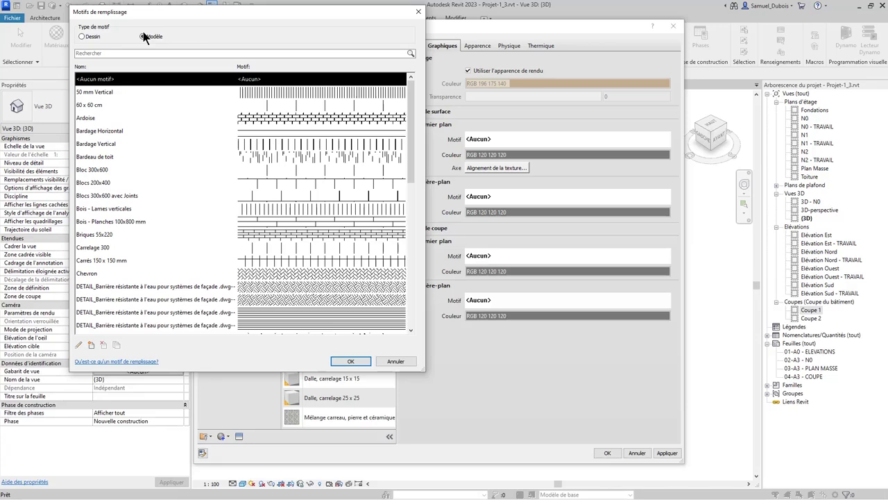
{"action": "left_click_drag", "start_coordinate": [151, 18], "coordinate": [135, 58]}
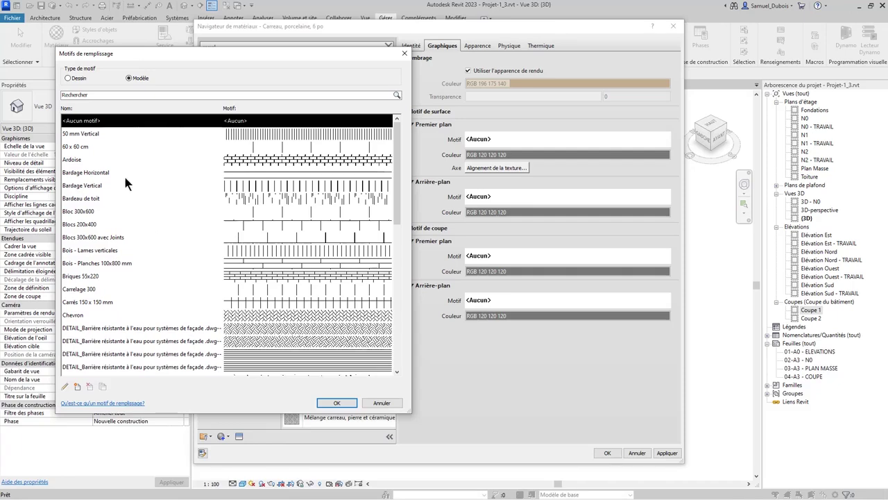
{"action": "left_click", "coordinate": [78, 149]}
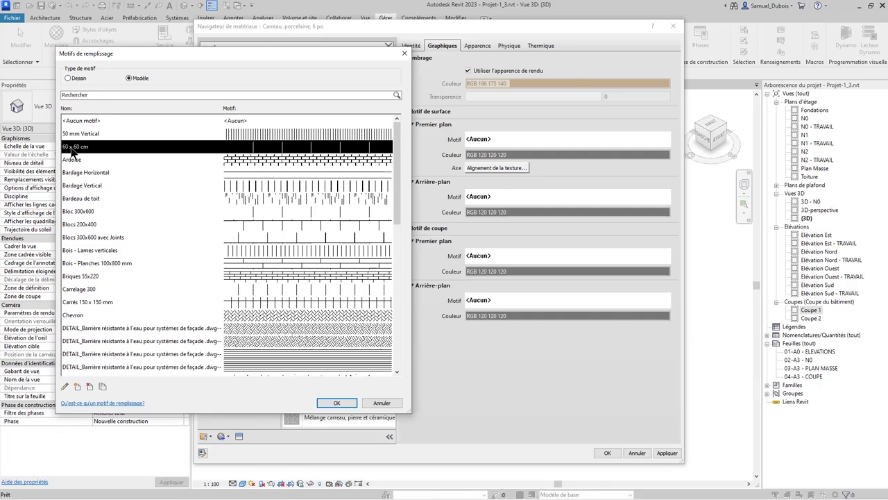
{"action": "left_click", "coordinate": [103, 386]}
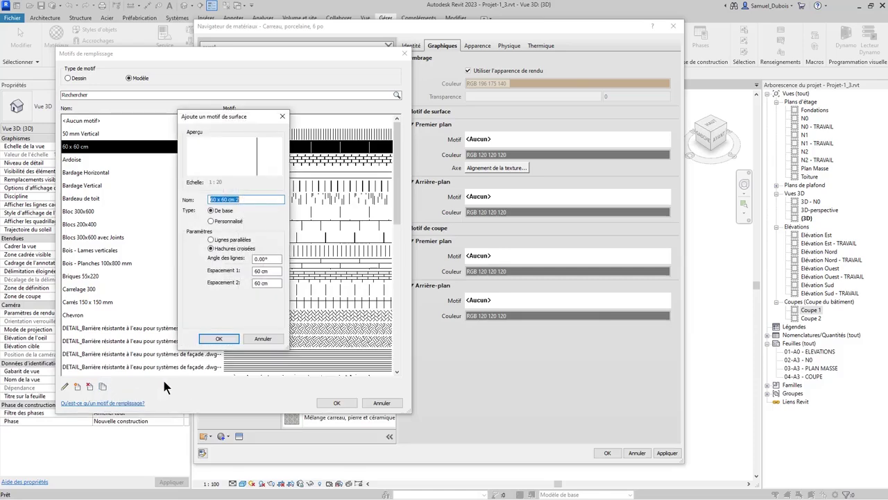
- Name the copied pattern 40x40cm, set both line spacings to 40 cm, and assign it as the foreground surface pattern
{"action": "type", "text": "40x40cm"}
{"action": "triple_click", "coordinate": [274, 272]}
{"action": "type", "text": "40"}
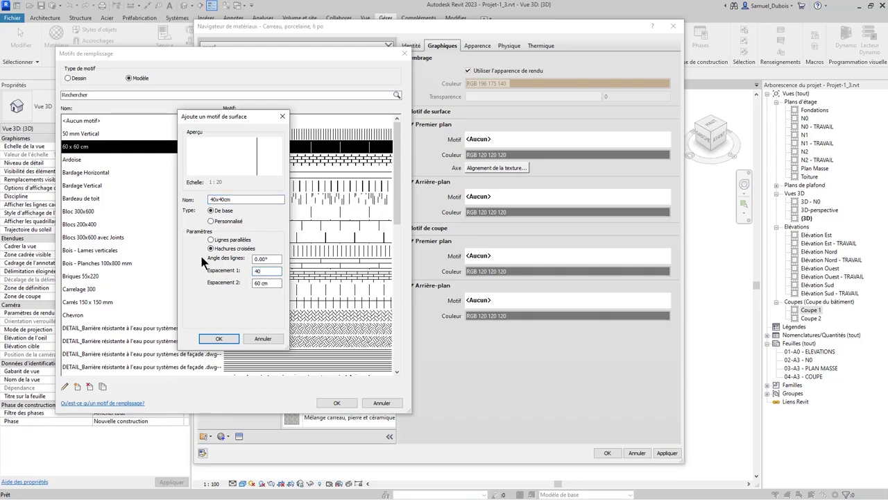
{"action": "key", "text": "Tab"}
{"action": "type", "text": "40"}
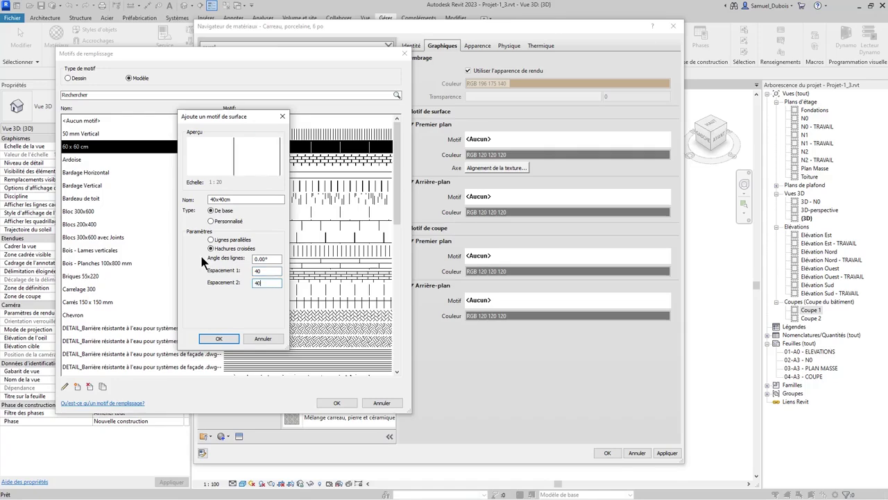
{"action": "left_click", "coordinate": [222, 340]}
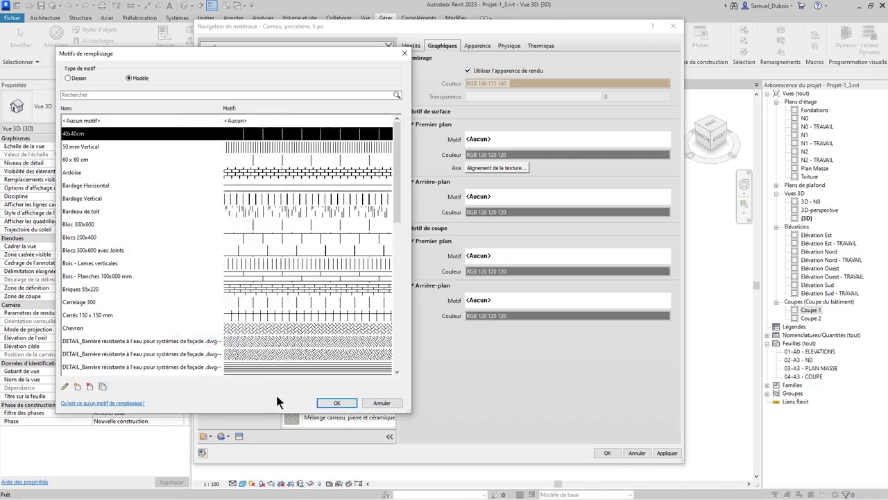
{"action": "left_click", "coordinate": [336, 404]}
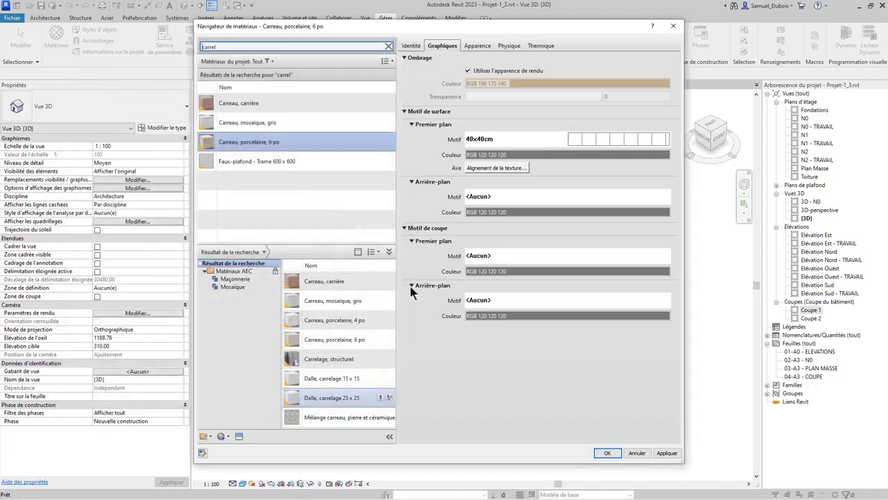
- Align the porcelain tile's render texture with its 40x40cm surface pattern and save the material changes
{"action": "left_click", "coordinate": [490, 168]}
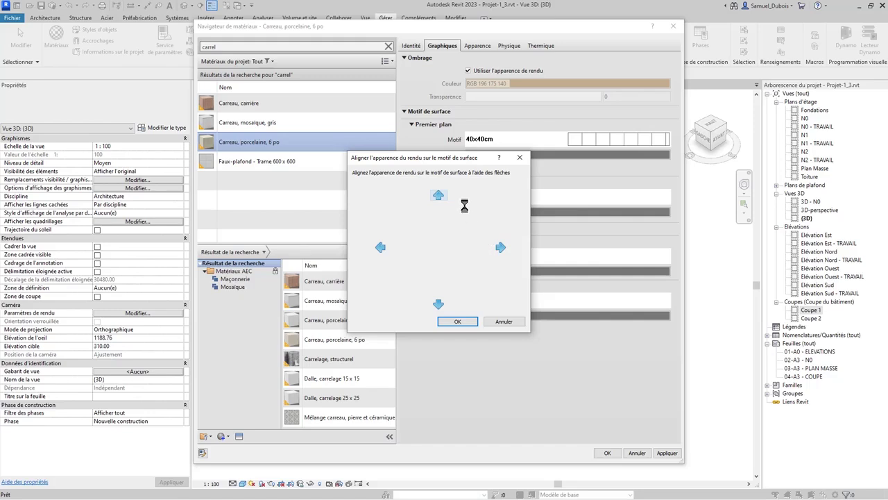
{"action": "left_click", "coordinate": [437, 303]}
{"action": "left_click", "coordinate": [439, 197]}
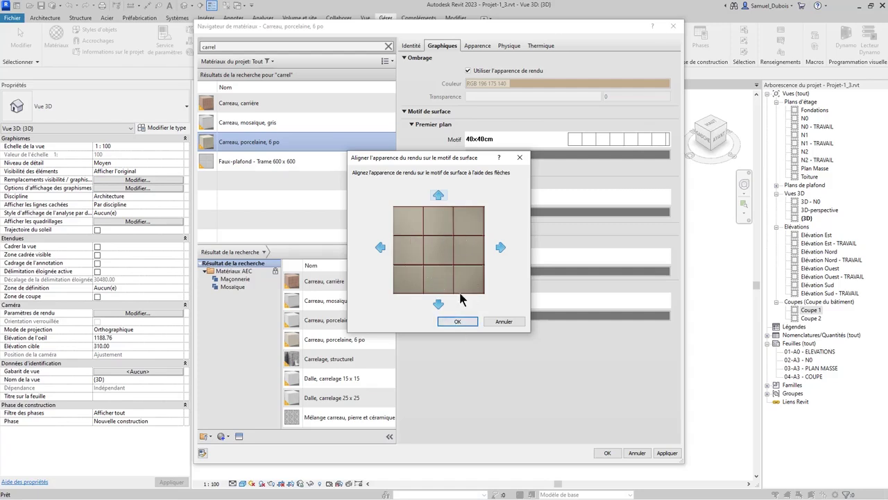
{"action": "left_click", "coordinate": [457, 322]}
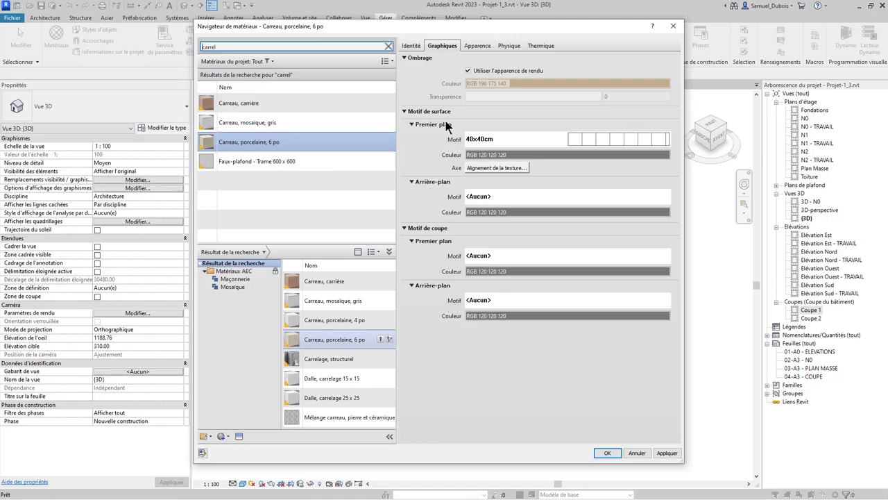
{"action": "left_click", "coordinate": [606, 453]}
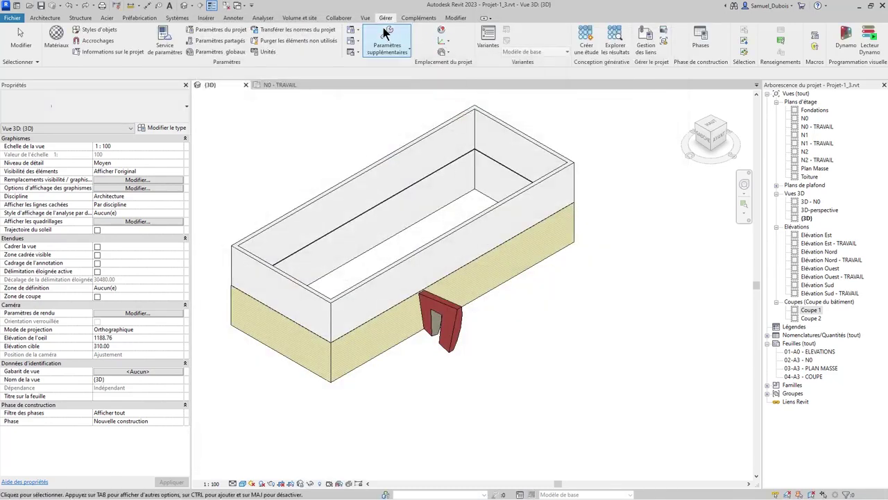
- Turn off the relief pattern in the render appearance of Carreau, carrière and enlarge the appearance preview
{"action": "left_click", "coordinate": [57, 39]}
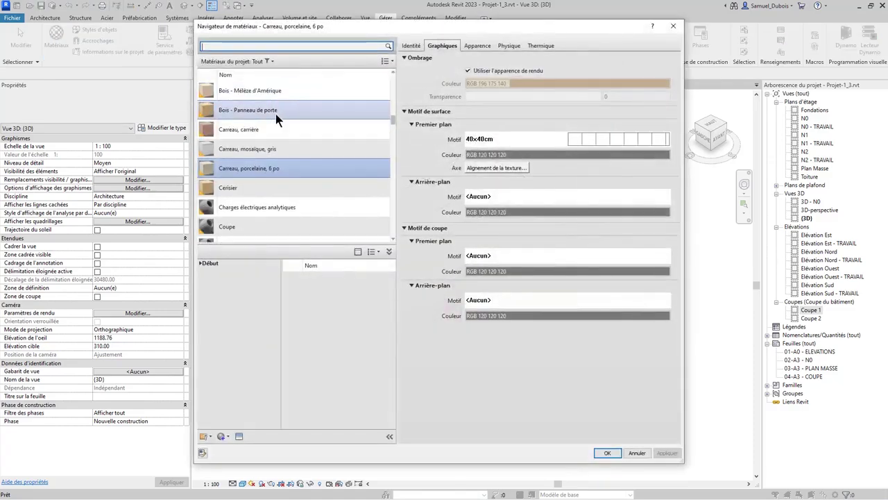
{"action": "left_click", "coordinate": [245, 130]}
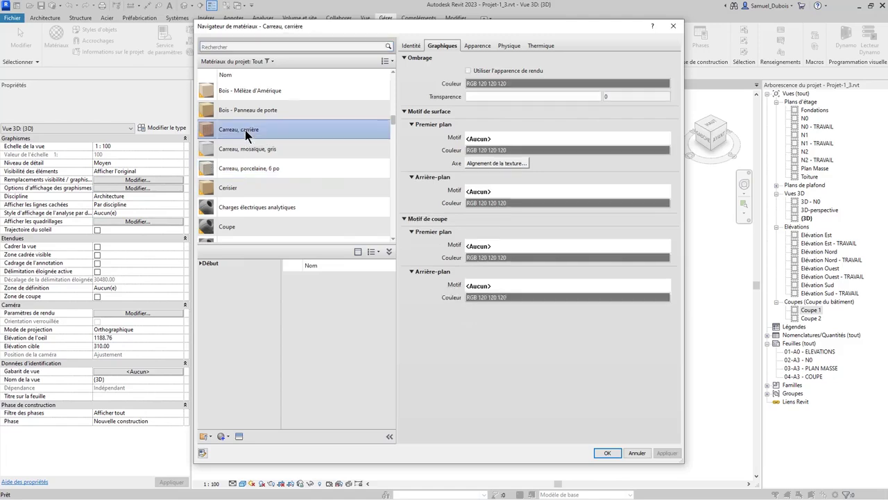
{"action": "left_click", "coordinate": [476, 45]}
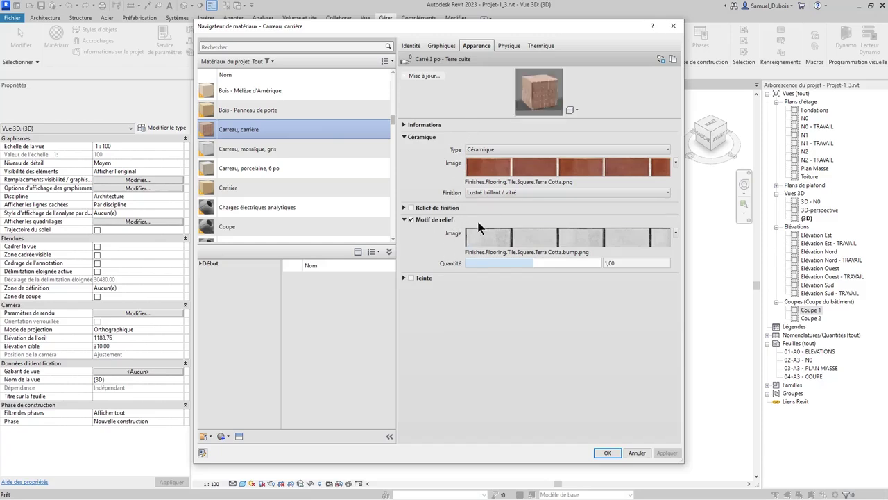
{"action": "left_click", "coordinate": [492, 192]}
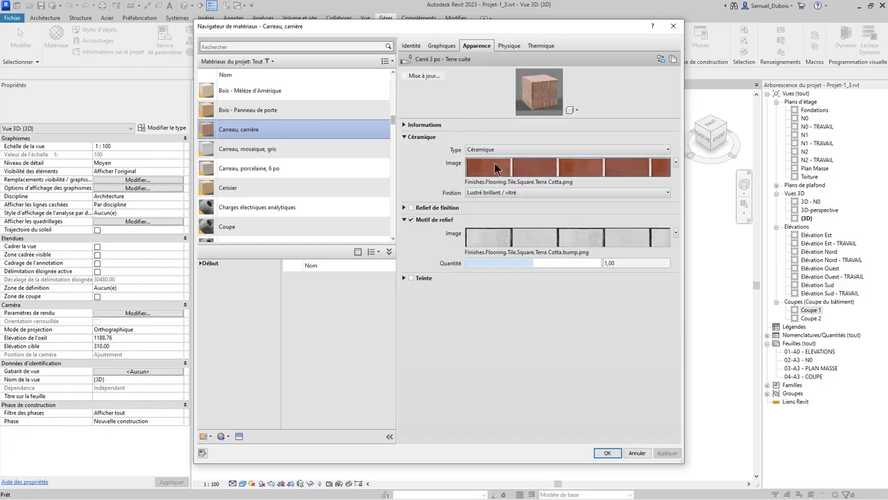
{"action": "left_click", "coordinate": [415, 220]}
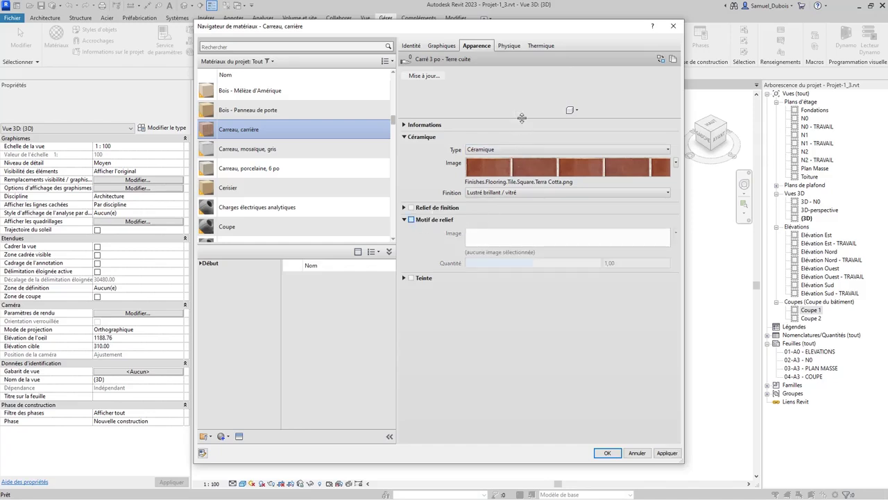
{"action": "left_click_drag", "start_coordinate": [522, 117], "coordinate": [525, 197]}
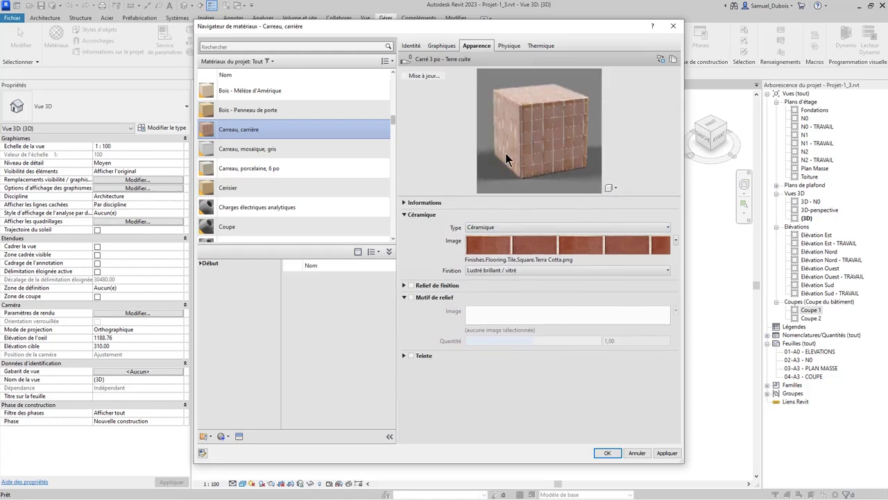
- Set the sample width and height of the terracotta tile image to 30 cm
{"action": "left_click", "coordinate": [485, 244]}
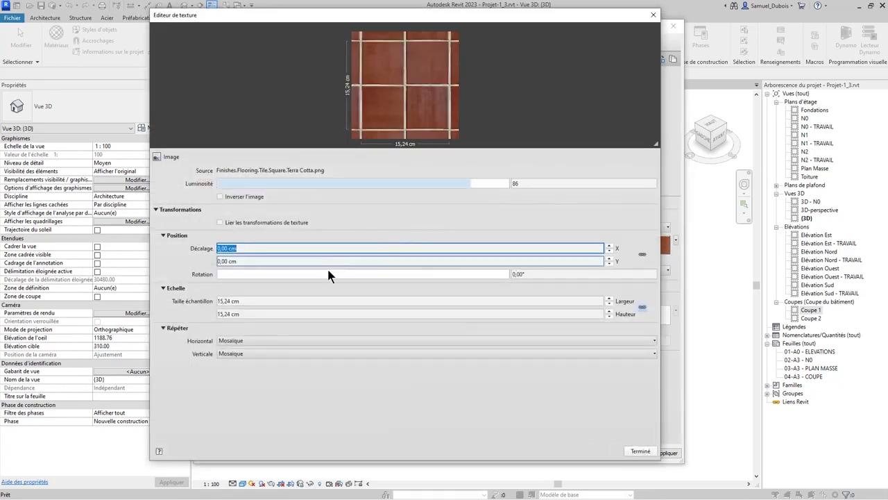
{"action": "left_click", "coordinate": [239, 301]}
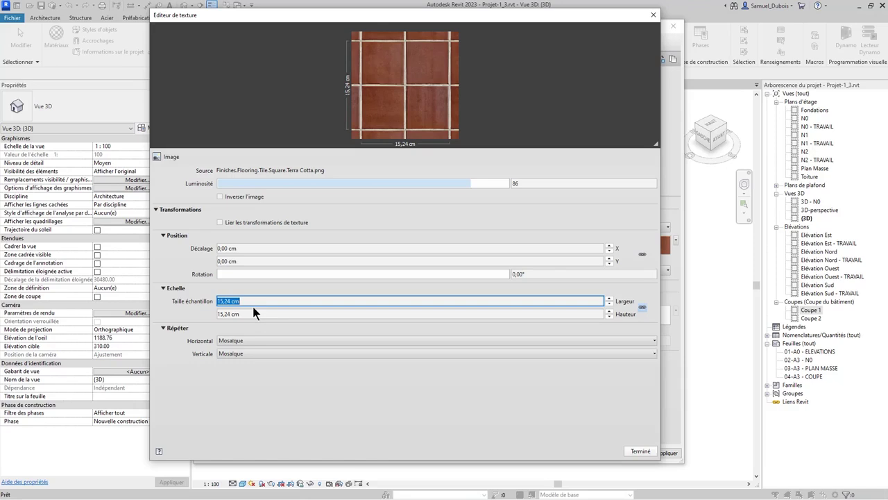
{"action": "type", "text": "30"}
{"action": "key", "text": "Tab"}
{"action": "type", "text": "30"}
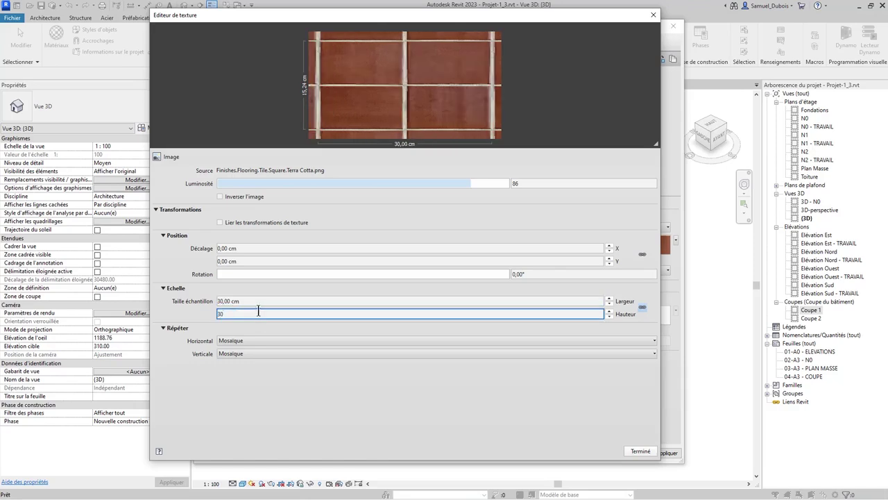
{"action": "left_click", "coordinate": [254, 301]}
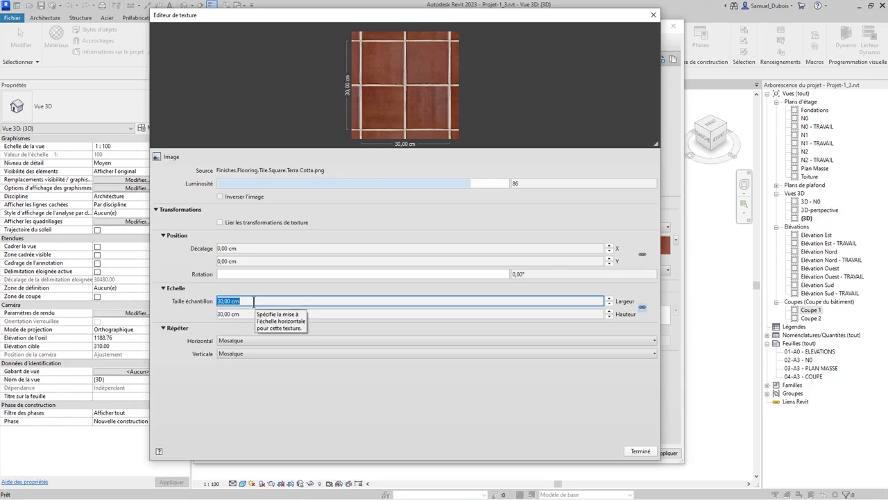
{"action": "left_click", "coordinate": [635, 451]}
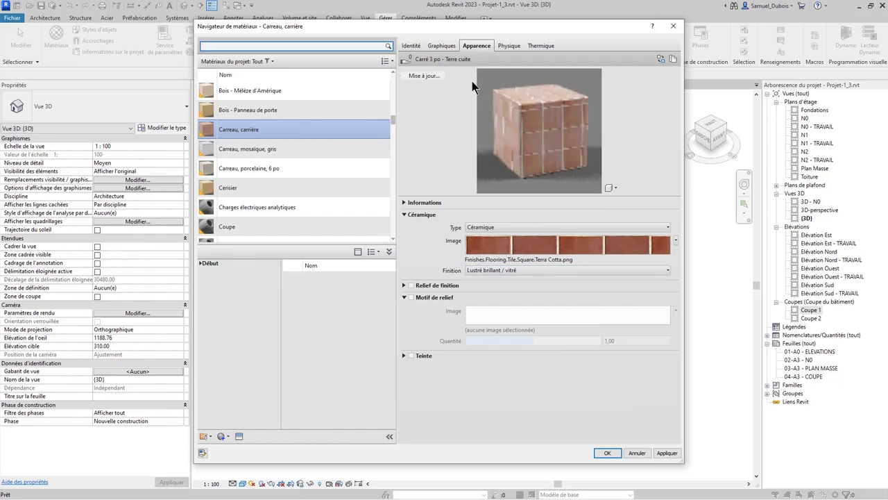
- Take the shading color of Carreau, carrière from its render appearance, then lighten it to RGB 193-145-123
{"action": "left_click", "coordinate": [444, 46]}
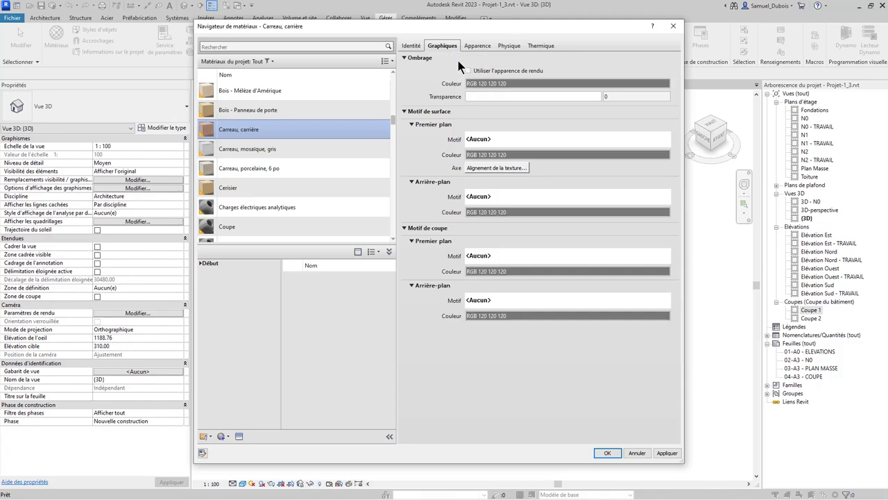
{"action": "left_click", "coordinate": [482, 73]}
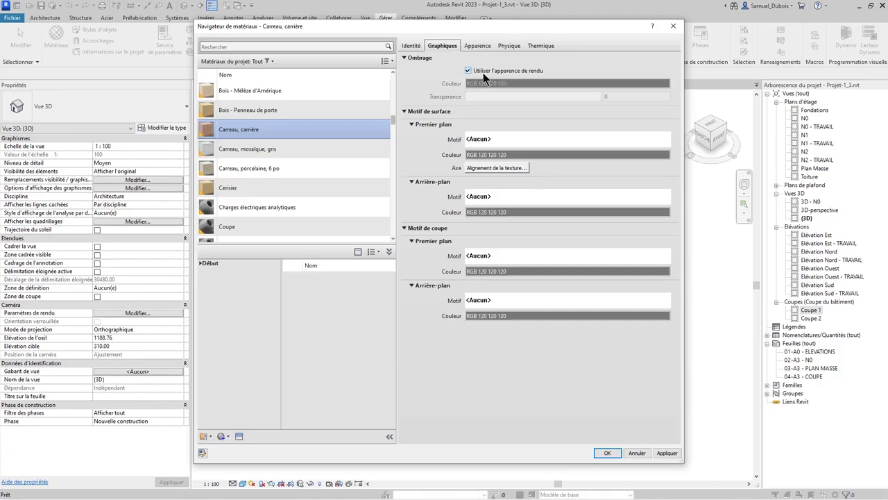
{"action": "left_click", "coordinate": [485, 73]}
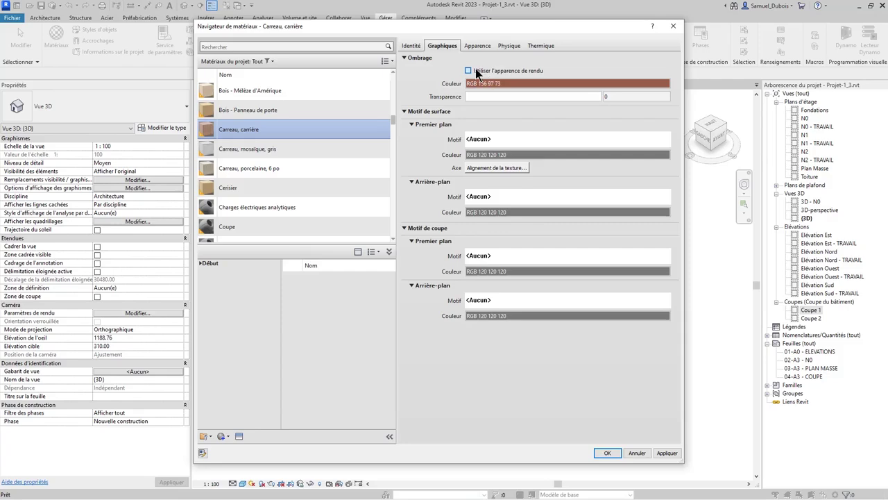
{"action": "left_click", "coordinate": [505, 84]}
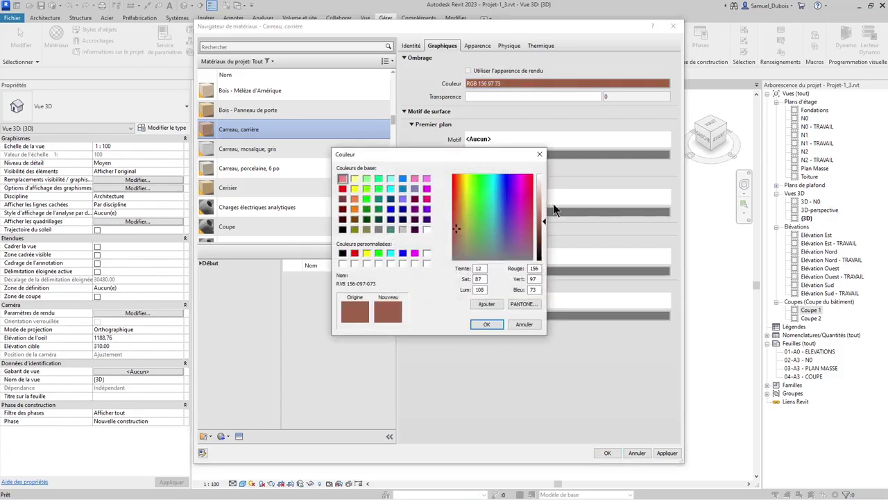
{"action": "left_click_drag", "start_coordinate": [545, 224], "coordinate": [544, 208]}
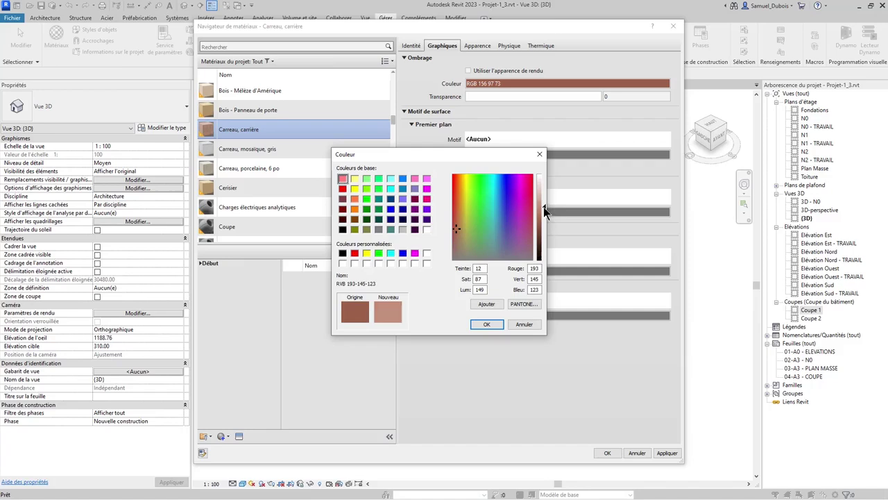
{"action": "left_click", "coordinate": [486, 324]}
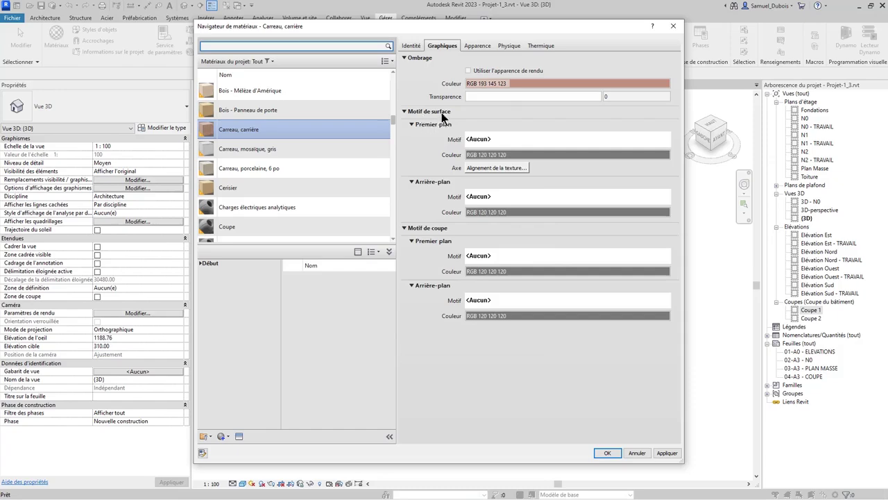
- Duplicate the 40x40cm model fill pattern for the foreground surface and set both line spacings of the copy to 30 cm
{"action": "left_click", "coordinate": [479, 141]}
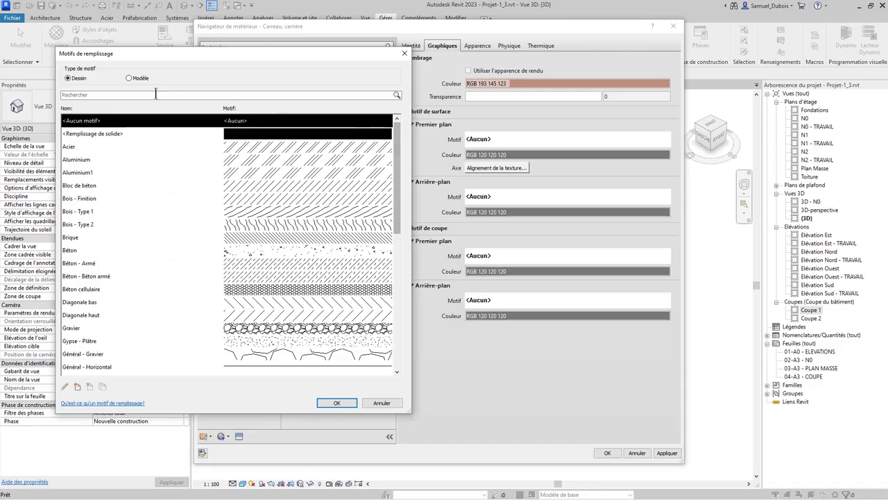
{"action": "left_click", "coordinate": [133, 78]}
{"action": "left_click", "coordinate": [78, 133]}
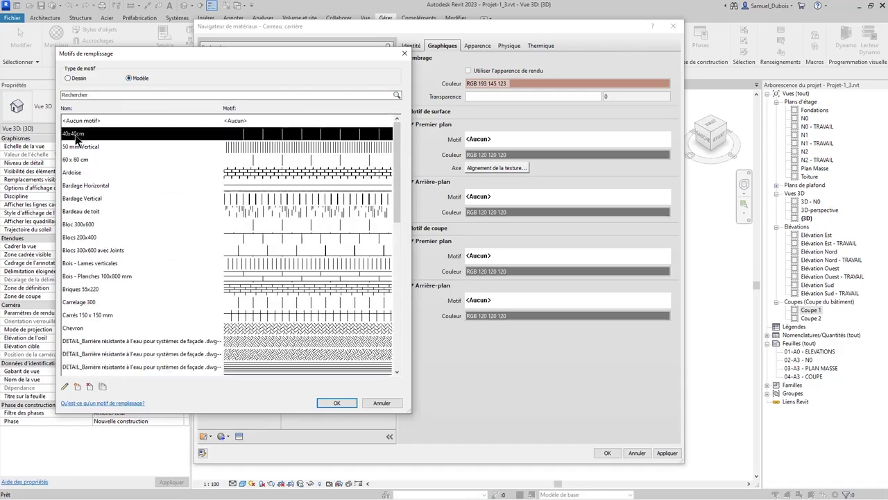
{"action": "left_click", "coordinate": [103, 386]}
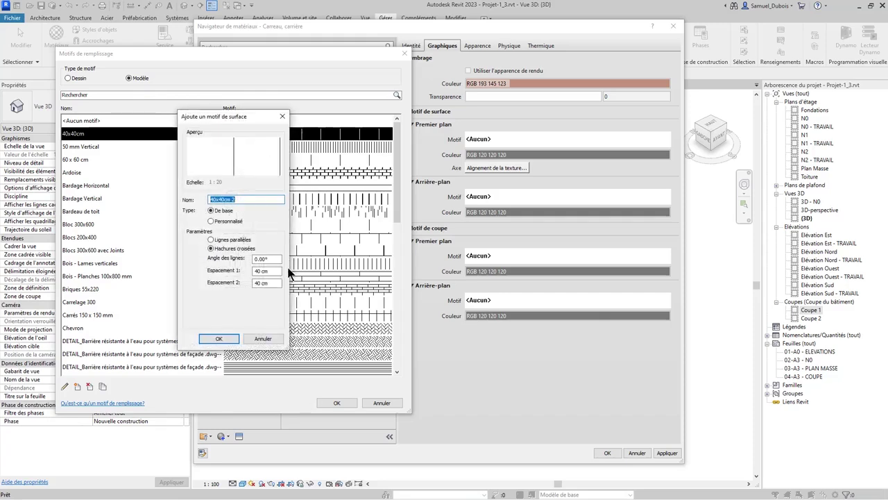
{"action": "left_click", "coordinate": [266, 270]}
{"action": "type", "text": "30"}
{"action": "key", "text": "Tab"}
{"action": "type", "text": "30"}
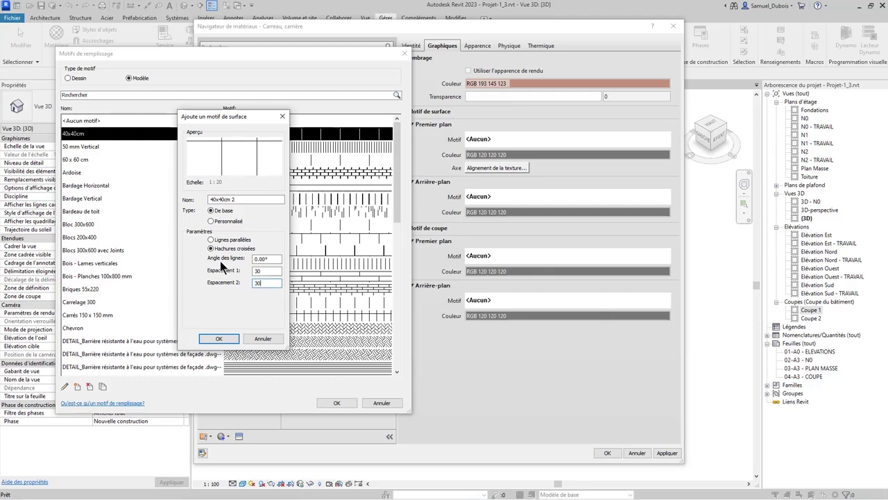
- Name the copied pattern 30x30cm, assign it as the foreground surface pattern, and check the render texture's alignment with it
{"action": "left_click", "coordinate": [246, 199]}
{"action": "key", "text": "shift+Left"}
{"action": "left_click", "coordinate": [220, 339]}
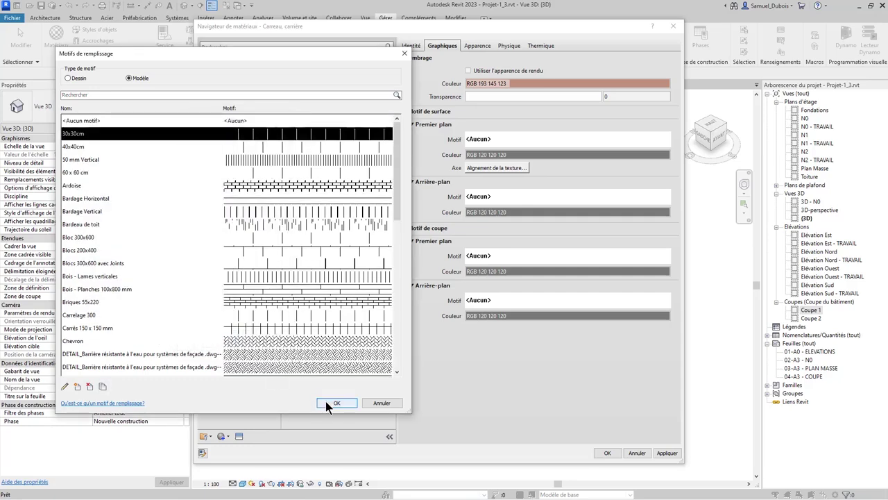
{"action": "left_click", "coordinate": [332, 402]}
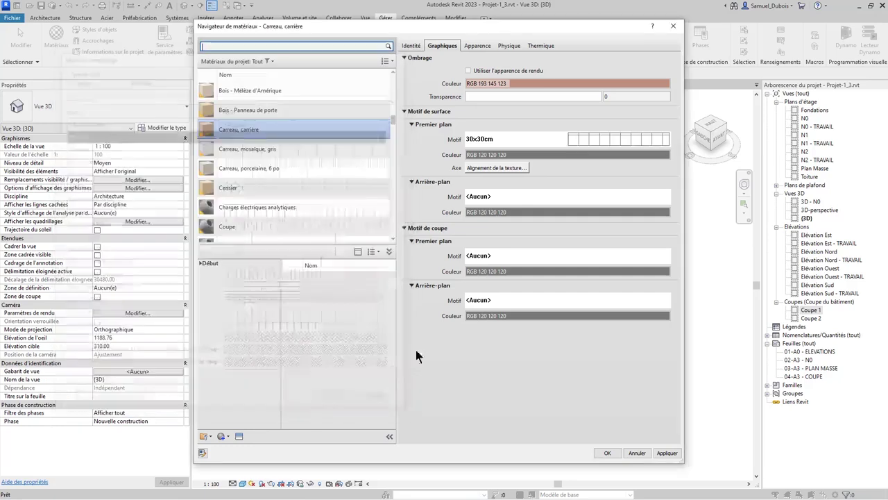
{"action": "left_click", "coordinate": [479, 169]}
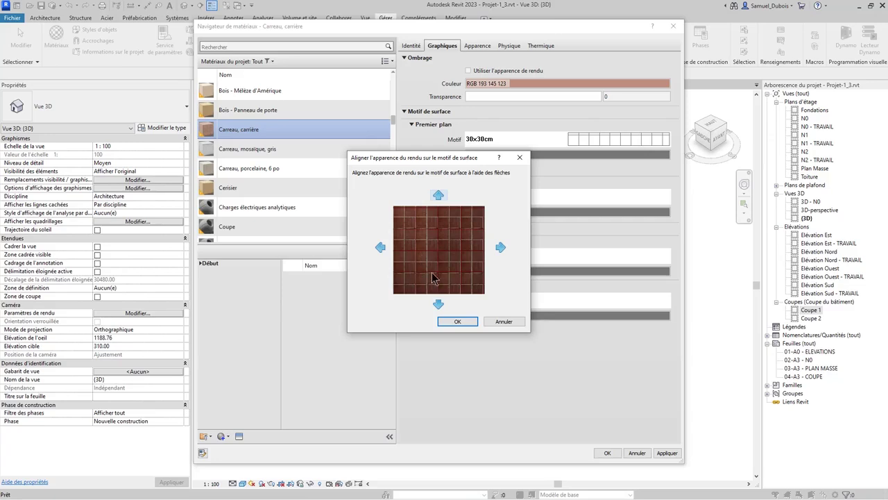
{"action": "left_click", "coordinate": [456, 322]}
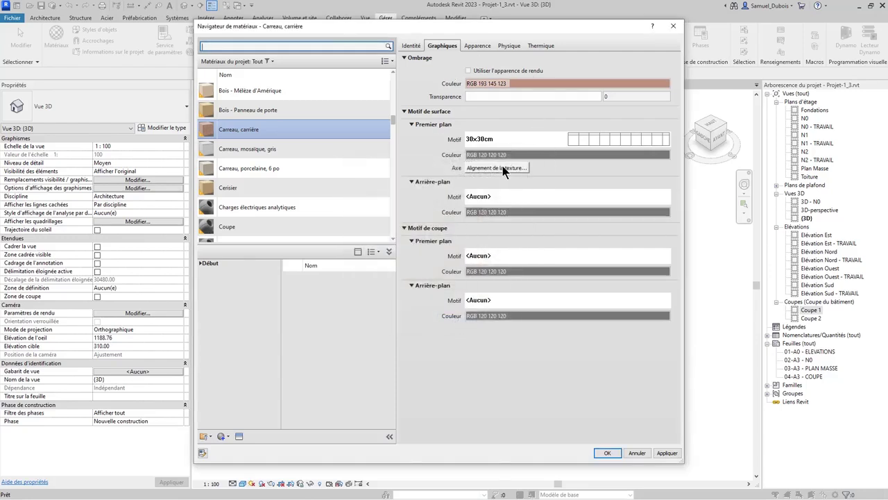
- Rename the material Carreau, carrière as _Carreau 30x30cm and save the material changes
{"action": "left_click", "coordinate": [235, 129]}
{"action": "right_click", "coordinate": [236, 131]}
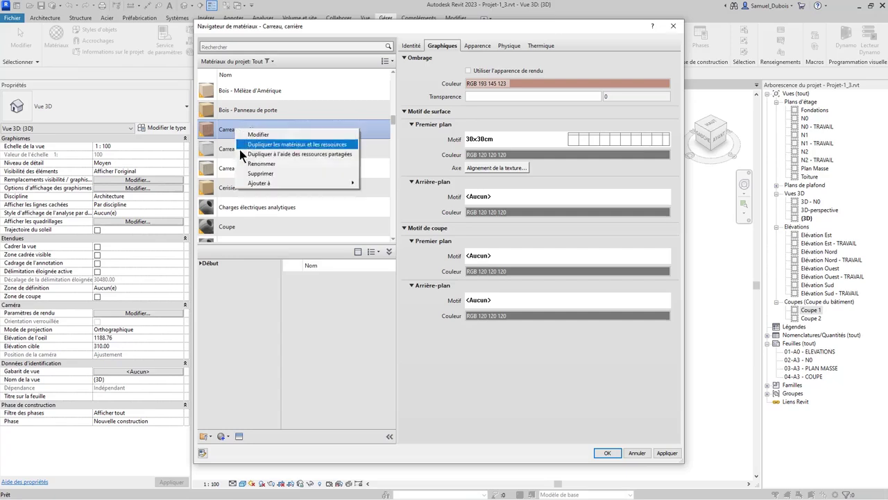
{"action": "left_click", "coordinate": [249, 165]}
{"action": "key", "text": "ctrl+shift+Left"}
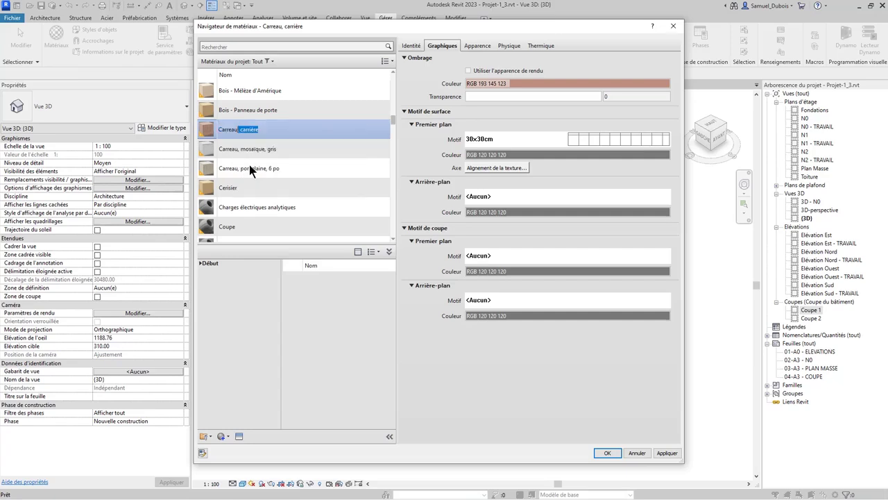
{"action": "key", "text": "BackSpace"}
{"action": "key", "text": "BackSpace"}
{"action": "key", "text": "BackSpace"}
{"action": "type", "text": "30x30cm_"}
{"action": "key", "text": "Return"}
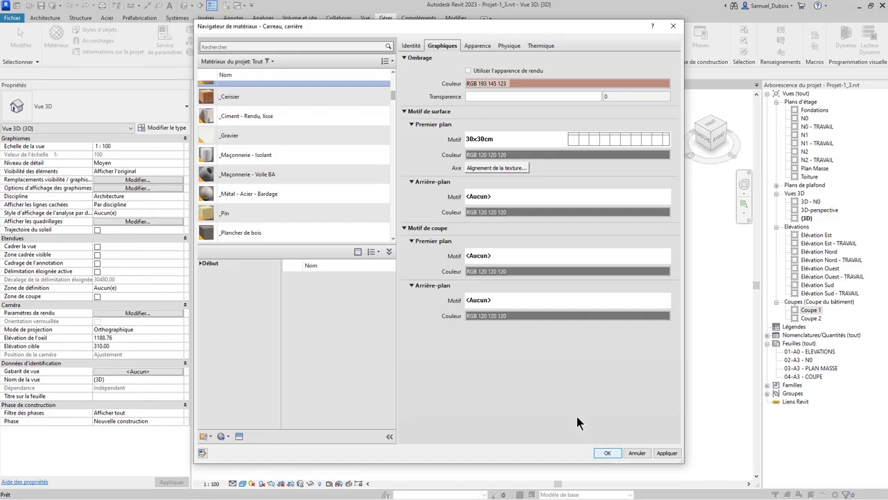
{"action": "scroll", "coordinate": [272, 198], "scroll_direction": "up", "scroll_amount": 3}
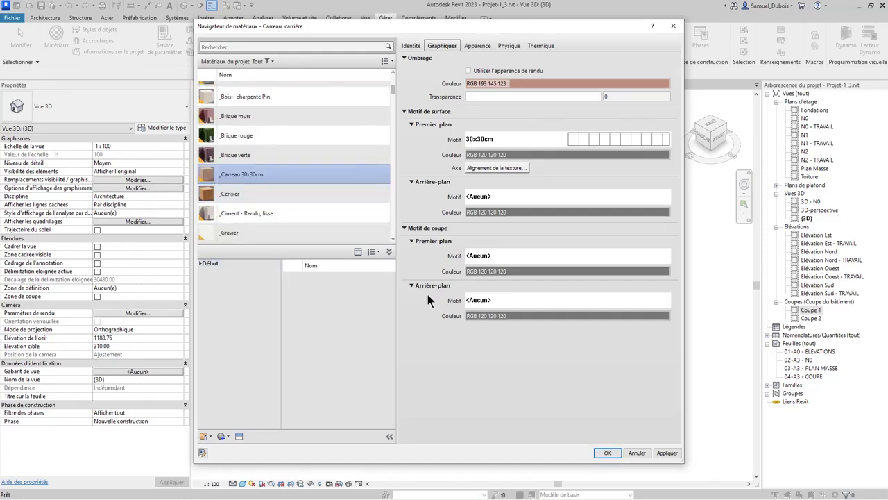
{"action": "left_click", "coordinate": [608, 452]}
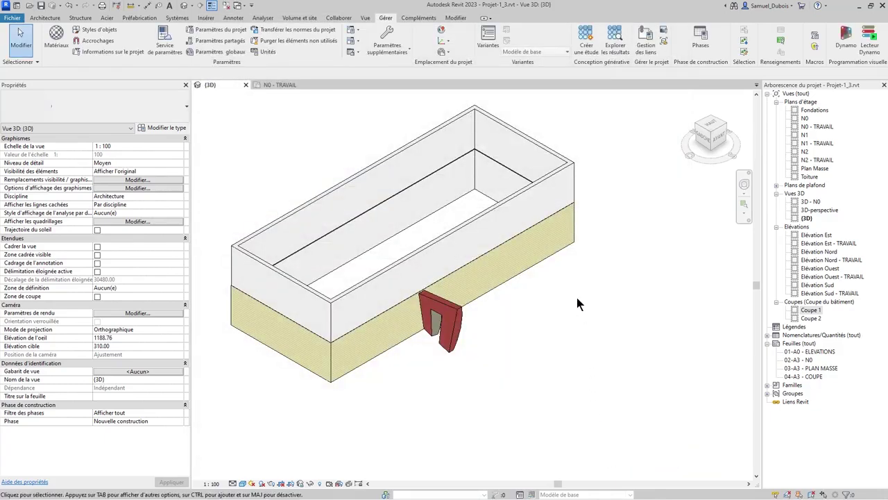
- Set the sample size of the _Carreau 30x30cm terracotta image to 60 cm in width and height
{"action": "middle_click_drag", "start_coordinate": [524, 333], "coordinate": [553, 367]}
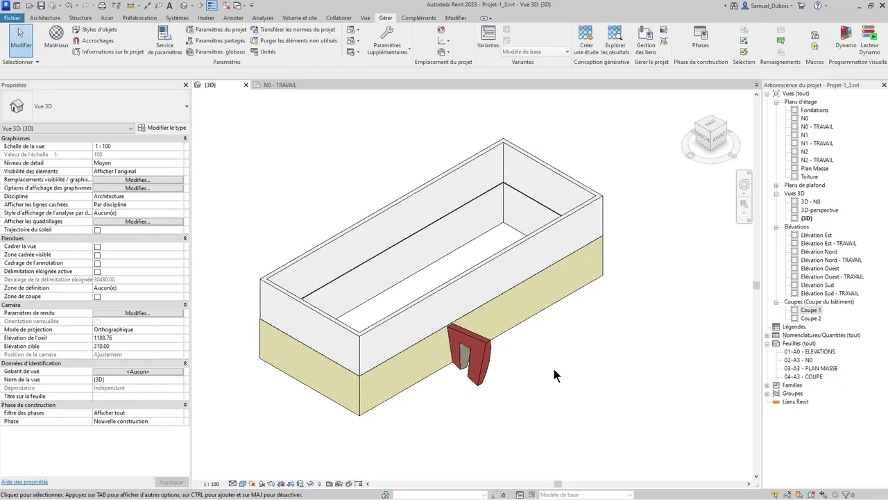
{"action": "left_click", "coordinate": [57, 38]}
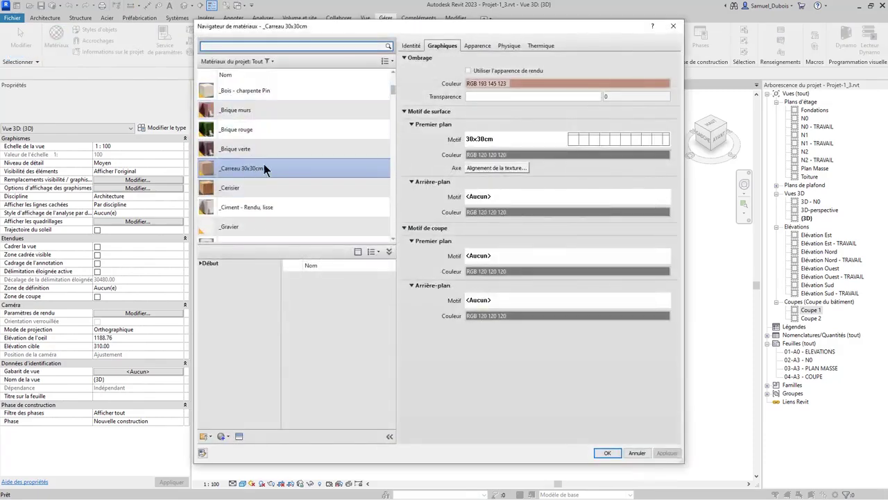
{"action": "left_click", "coordinate": [482, 44]}
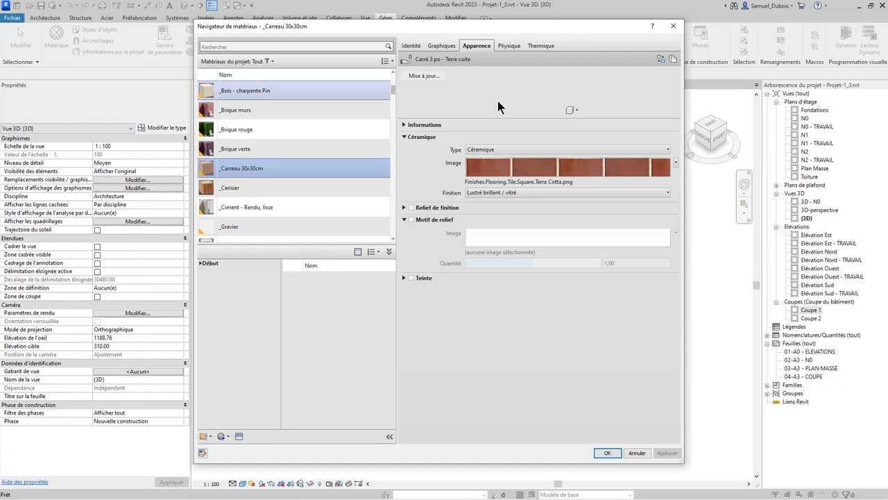
{"action": "left_click", "coordinate": [513, 166]}
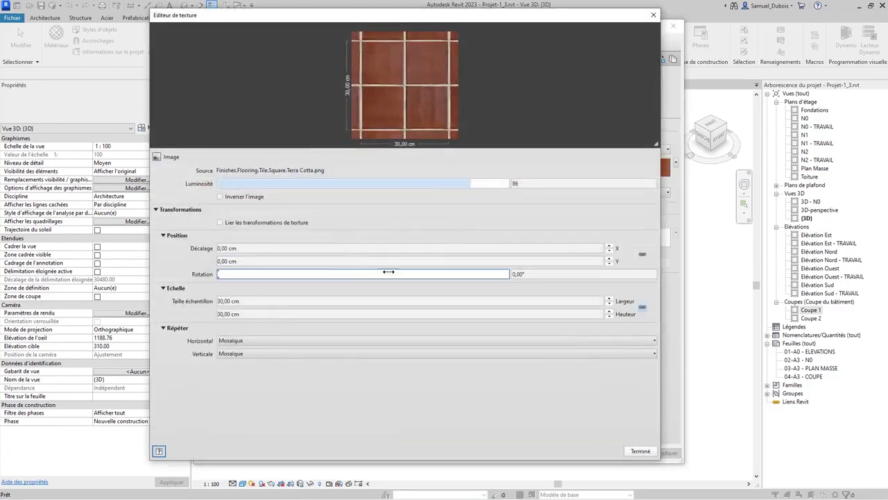
{"action": "left_click", "coordinate": [273, 301]}
{"action": "type", "text": "60"}
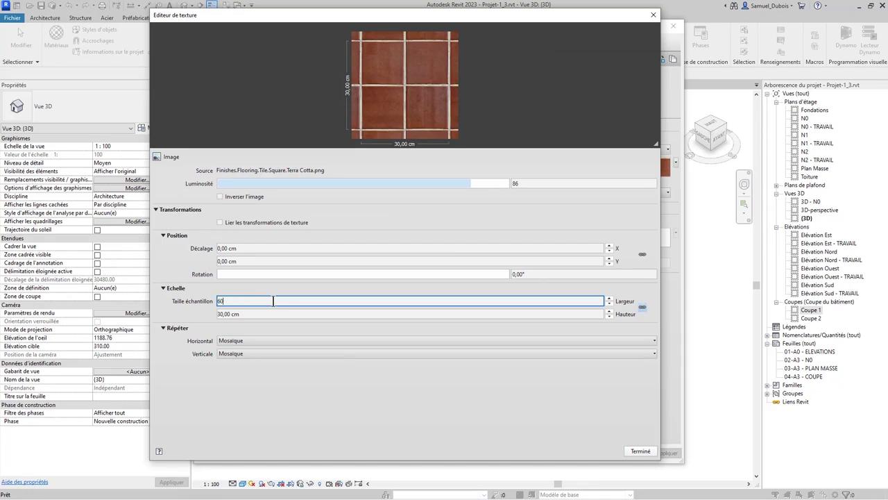
{"action": "left_click", "coordinate": [265, 313]}
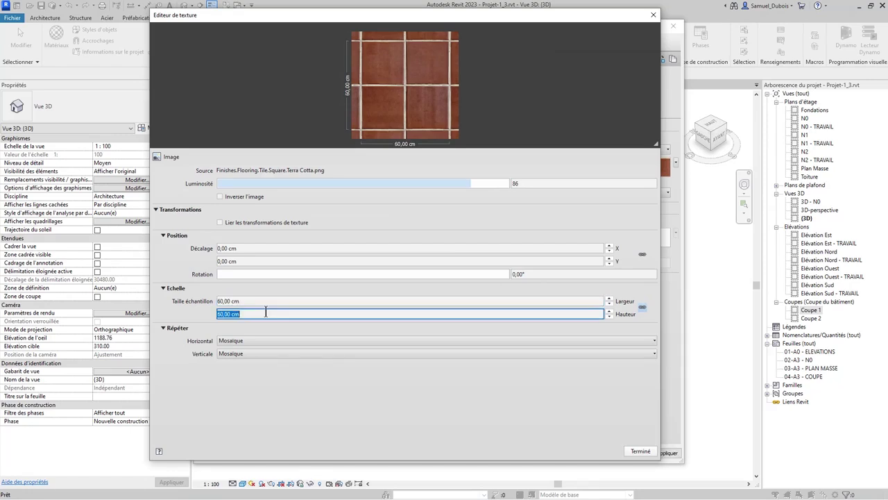
{"action": "left_click", "coordinate": [639, 451]}
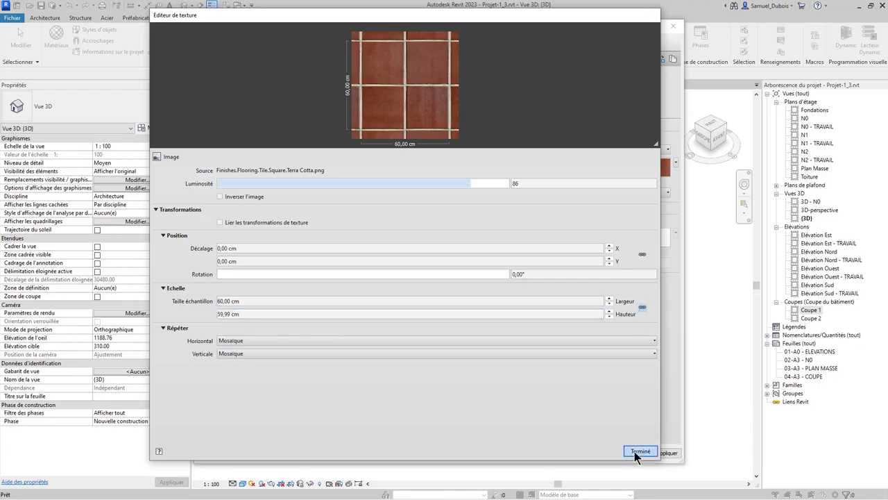
- Check the alignment of the resized terracotta texture with the 30x30cm surface pattern
{"action": "left_click", "coordinate": [443, 48]}
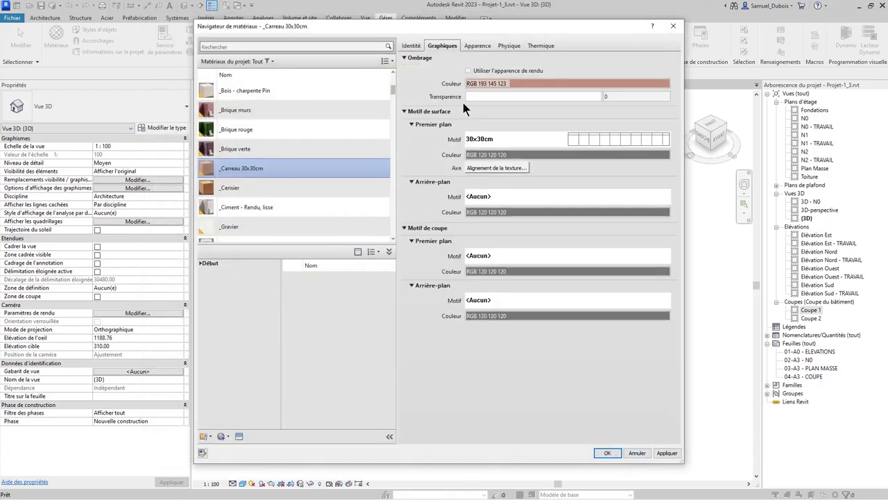
{"action": "left_click", "coordinate": [483, 169]}
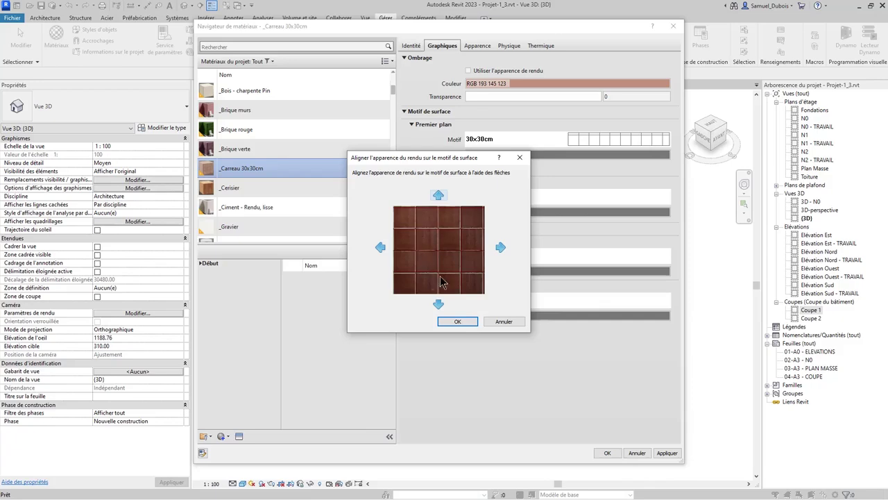
{"action": "left_click", "coordinate": [458, 320]}
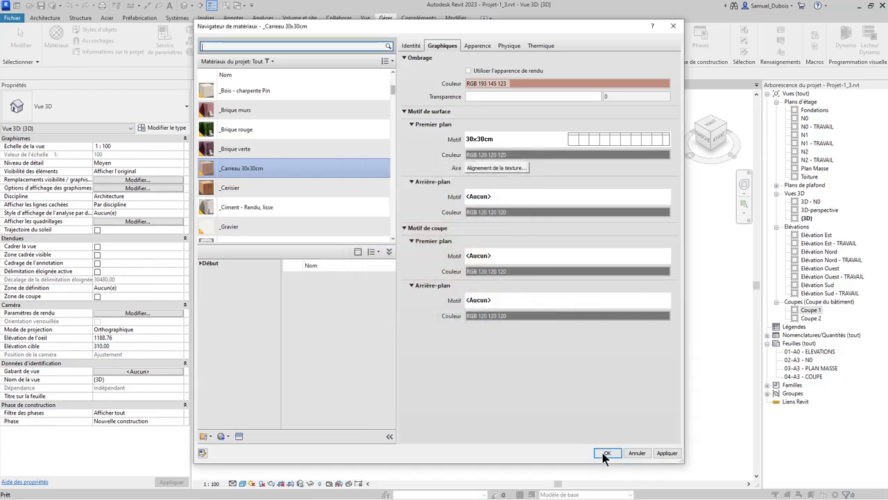